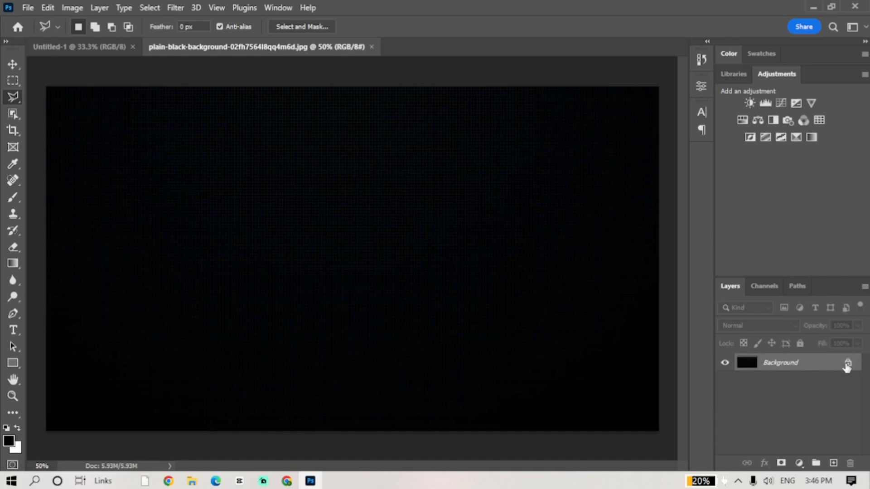
Step: Unlock the background layer and enable Deactivate Native Canvas in the Technology Previews preferences
{"action": "left_click", "coordinate": [847, 364]}
{"action": "left_click", "coordinate": [47, 8]}
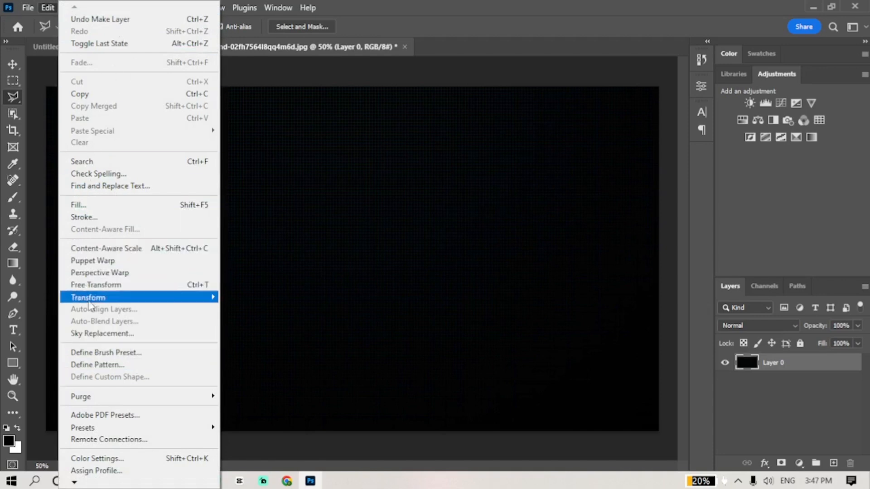
{"action": "mouse_move", "coordinate": [83, 483]}
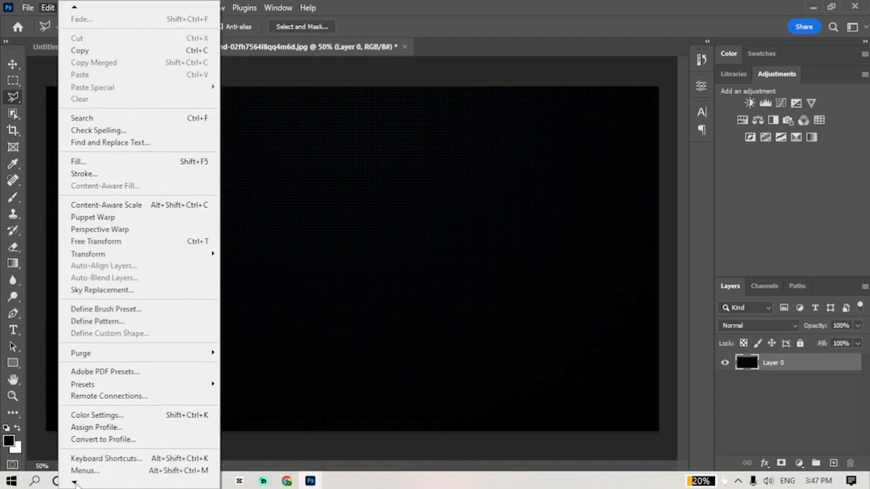
{"action": "mouse_move", "coordinate": [126, 470]}
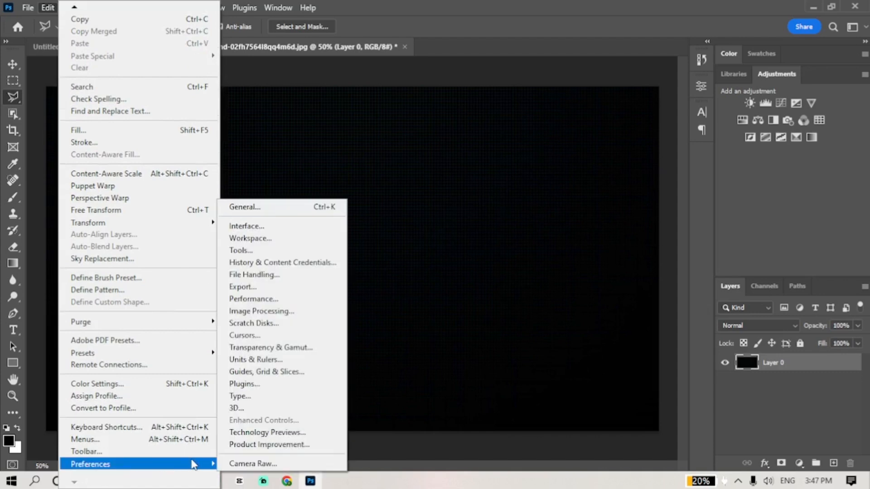
{"action": "left_click", "coordinate": [250, 431]}
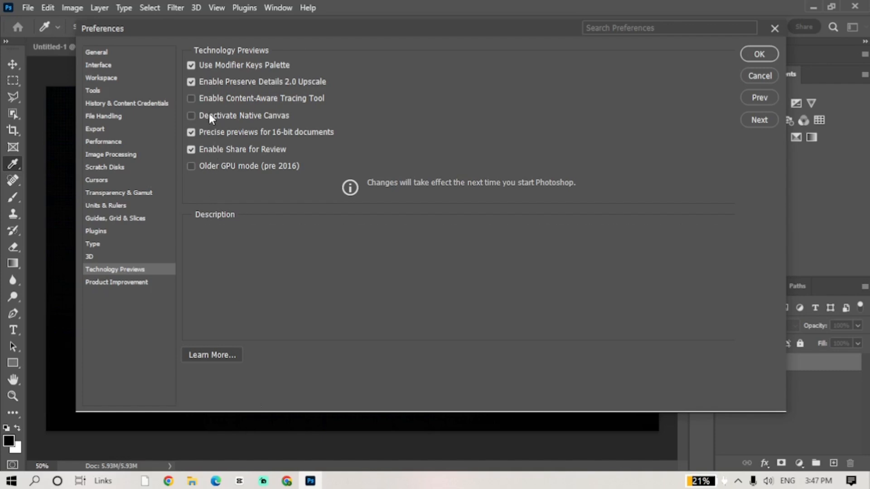
{"action": "mouse_move", "coordinate": [206, 97]}
{"action": "mouse_move", "coordinate": [191, 118]}
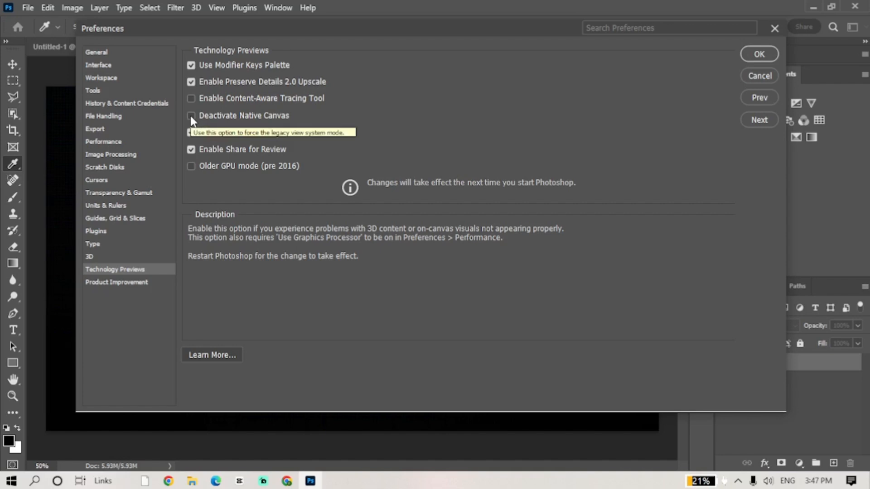
{"action": "left_click", "coordinate": [191, 116]}
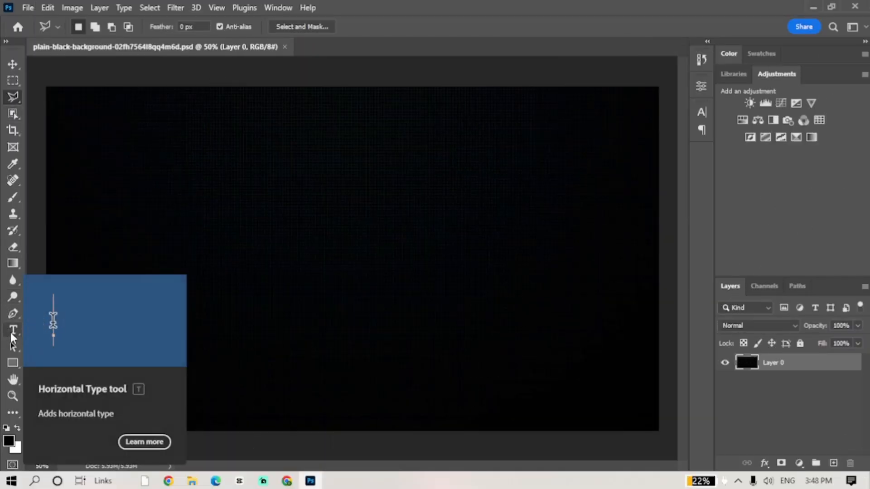
Step: Add the horizontal text "CHROME" near the middle of the black canvas
{"action": "left_click", "coordinate": [11, 332]}
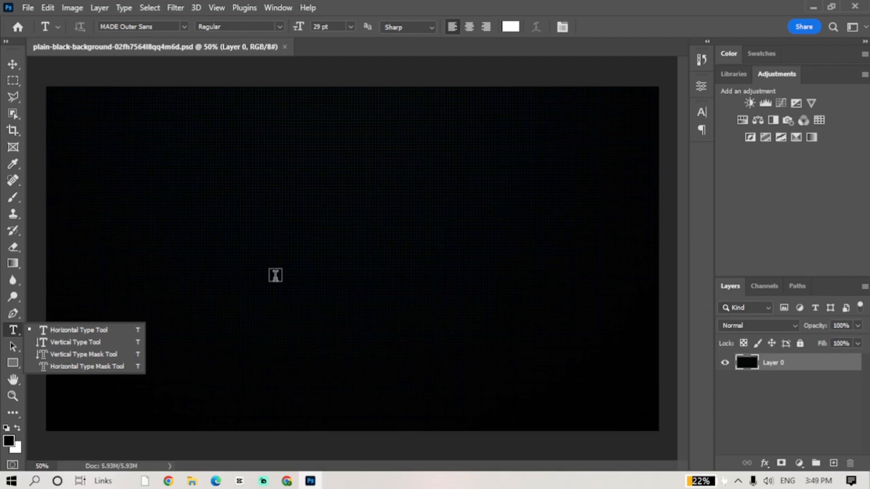
{"action": "left_click", "coordinate": [261, 239]}
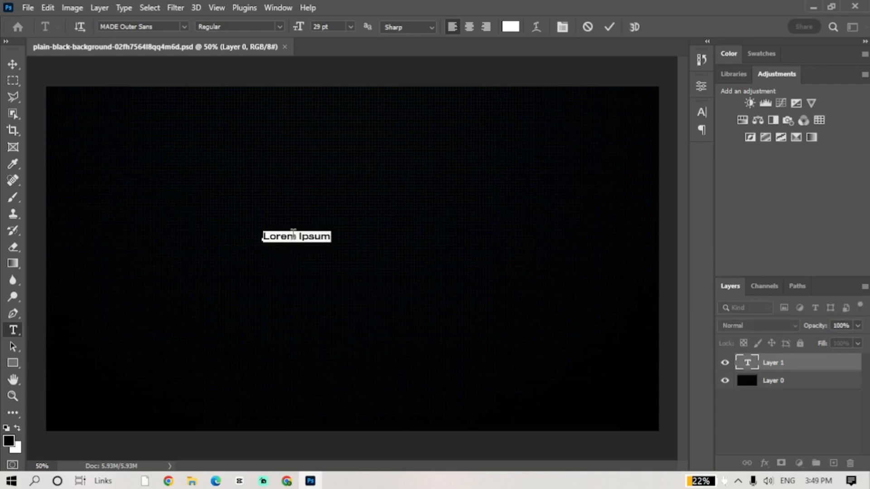
{"action": "key", "text": "Caps_Lock"}
{"action": "type", "text": "CHROM"}
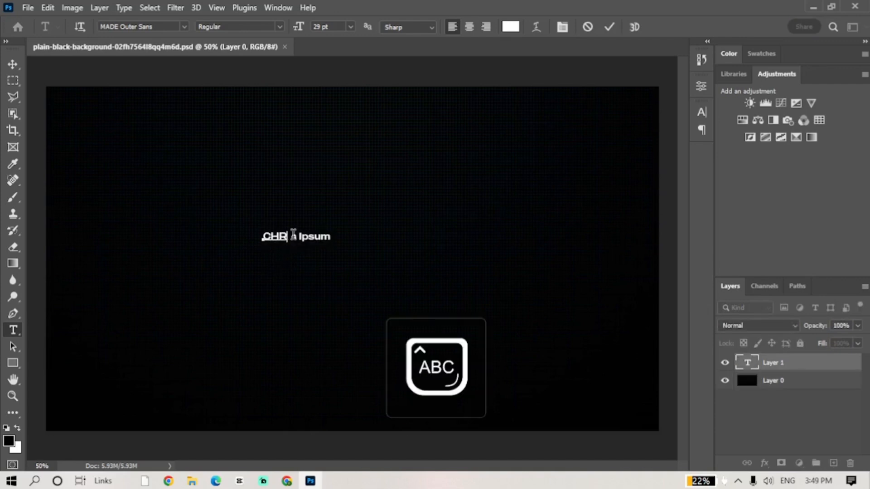
{"action": "type", "text": "E"}
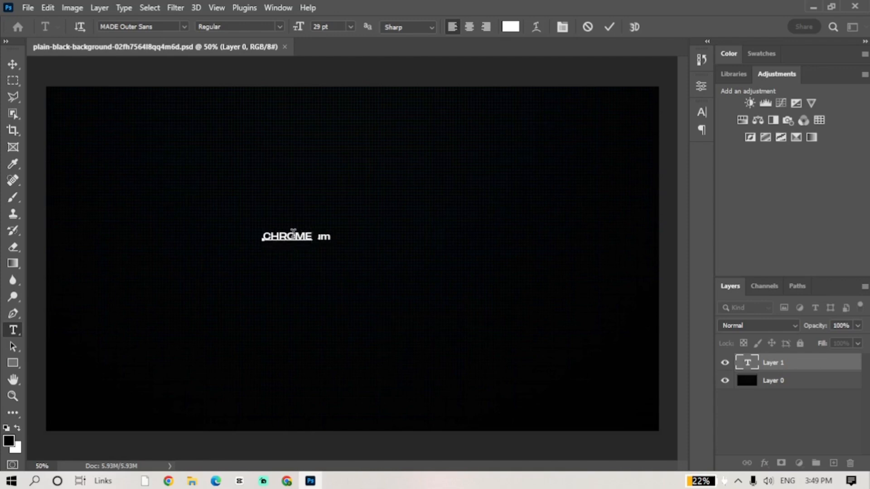
Step: Change the font of the whole CHROME text to Showcard Gothic and move the text nearer the canvas centre
{"action": "key", "text": "ctrl+a"}
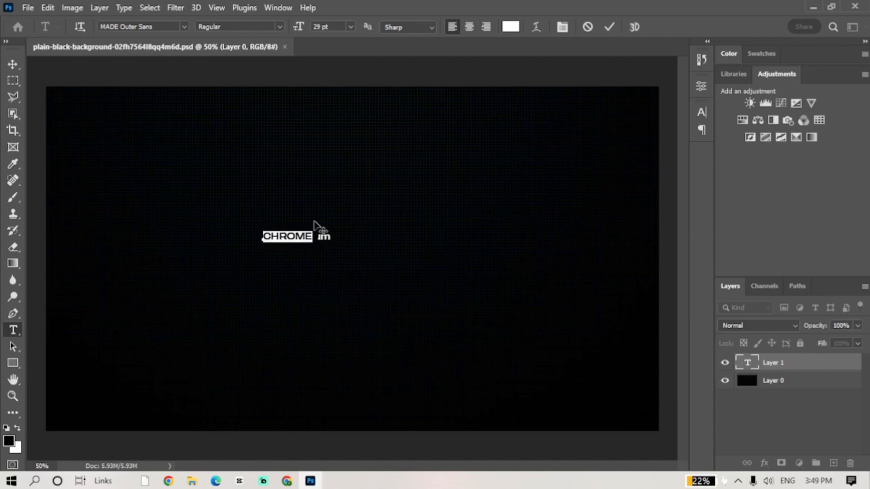
{"action": "left_click", "coordinate": [160, 26]}
{"action": "type", "text": "SUPE"}
{"action": "key", "text": "BackSpace"}
{"action": "key", "text": "BackSpace"}
{"action": "key", "text": "BackSpace"}
{"action": "key", "text": "BackSpace"}
{"action": "type", "text": "WES"}
{"action": "key", "text": "BackSpace"}
{"action": "key", "text": "BackSpace"}
{"action": "key", "text": "BackSpace"}
{"action": "scroll", "coordinate": [295, 243], "scroll_direction": "down", "scroll_amount": 3}
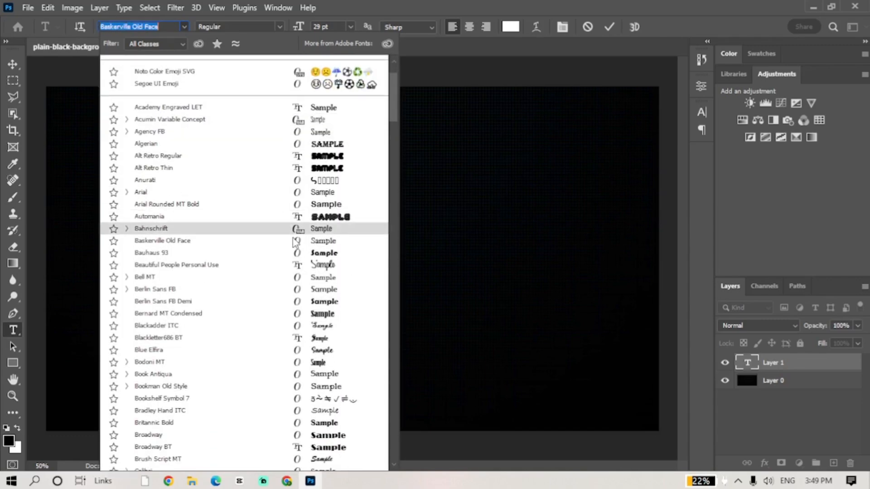
{"action": "scroll", "coordinate": [295, 243], "scroll_direction": "down", "scroll_amount": 20}
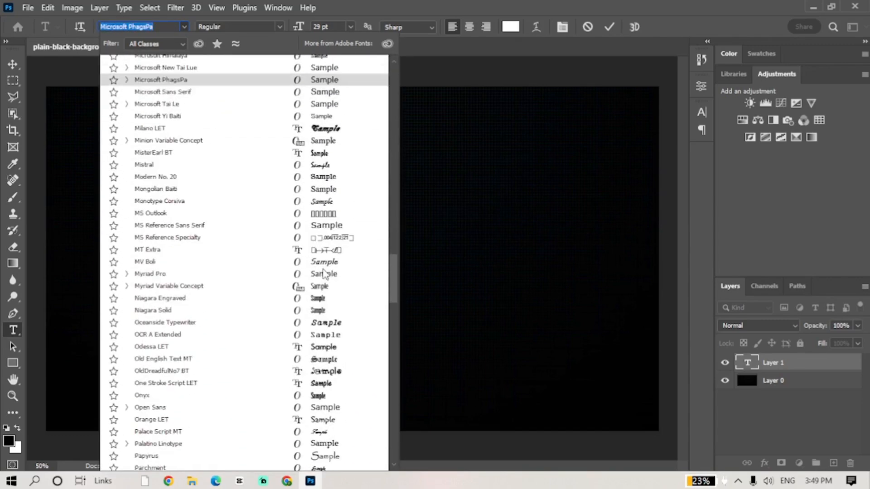
{"action": "scroll", "coordinate": [323, 274], "scroll_direction": "down", "scroll_amount": 15}
{"action": "scroll", "coordinate": [241, 348], "scroll_direction": "up", "scroll_amount": 3}
{"action": "left_click", "coordinate": [241, 290]}
{"action": "left_click_drag", "start_coordinate": [323, 238], "coordinate": [390, 247]}
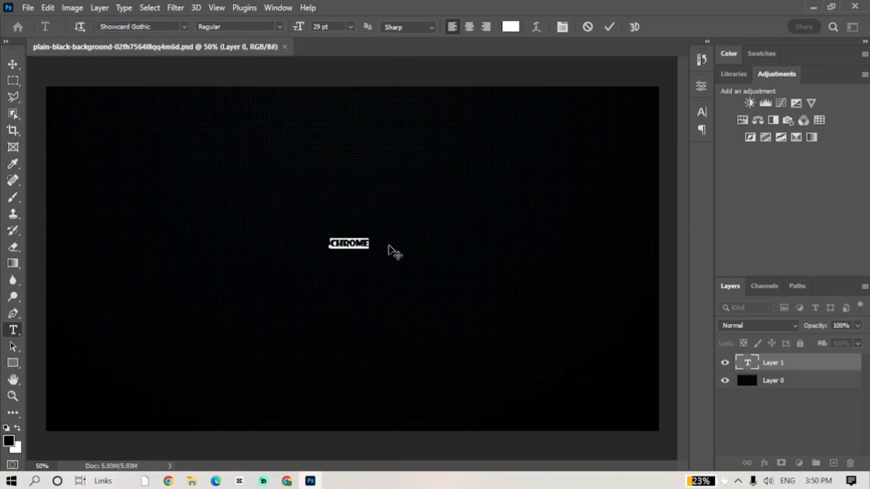
Step: Set the CHROME text's font size to 80 pt
{"action": "left_click", "coordinate": [350, 27]}
{"action": "left_click", "coordinate": [325, 27]}
{"action": "left_click_drag", "start_coordinate": [323, 28], "coordinate": [311, 32]}
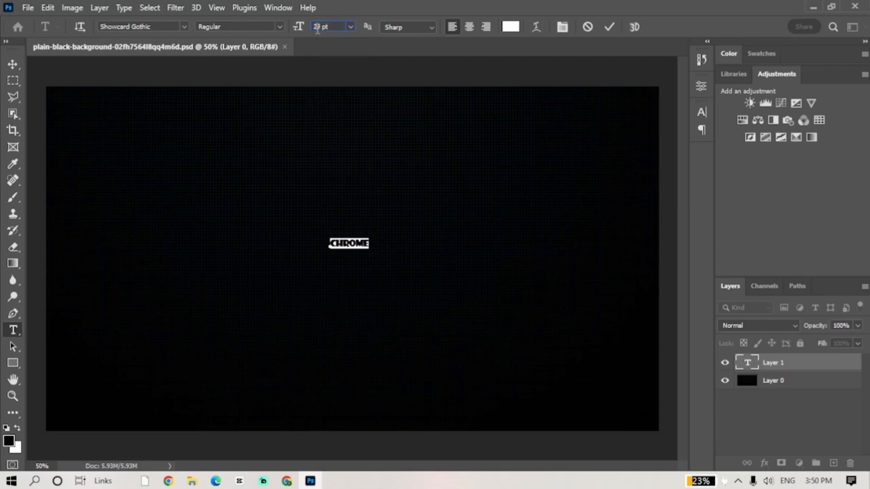
{"action": "type", "text": "80"}
{"action": "key", "text": "Return"}
Step: Set the CHROME text's font size to 172 pt
{"action": "left_click", "coordinate": [351, 27]}
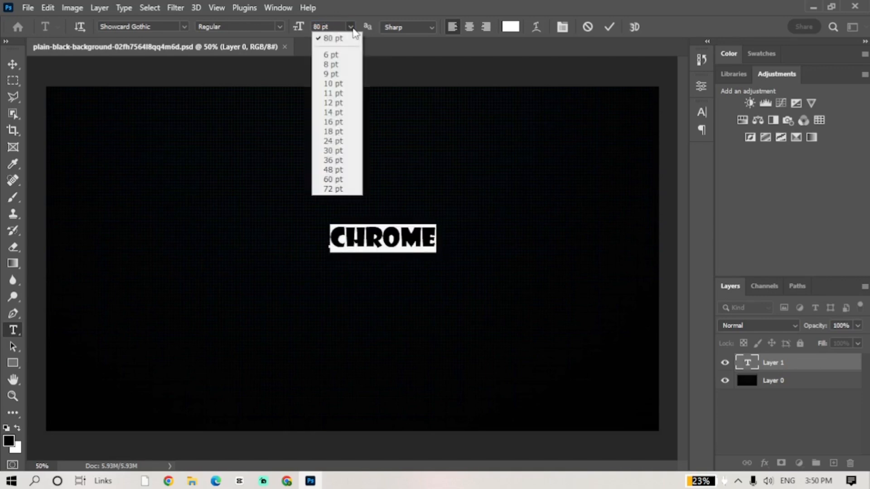
{"action": "left_click", "coordinate": [332, 196]}
{"action": "left_click", "coordinate": [316, 27]}
{"action": "type", "text": "172"}
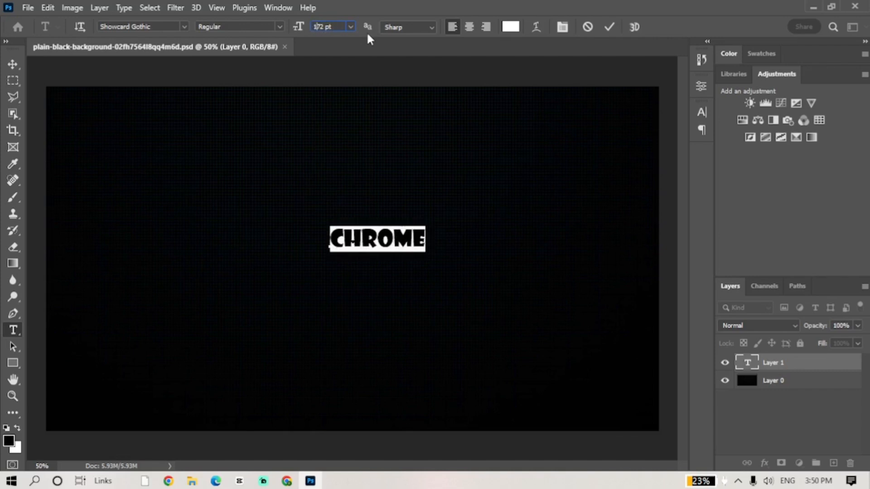
{"action": "key", "text": "Return"}
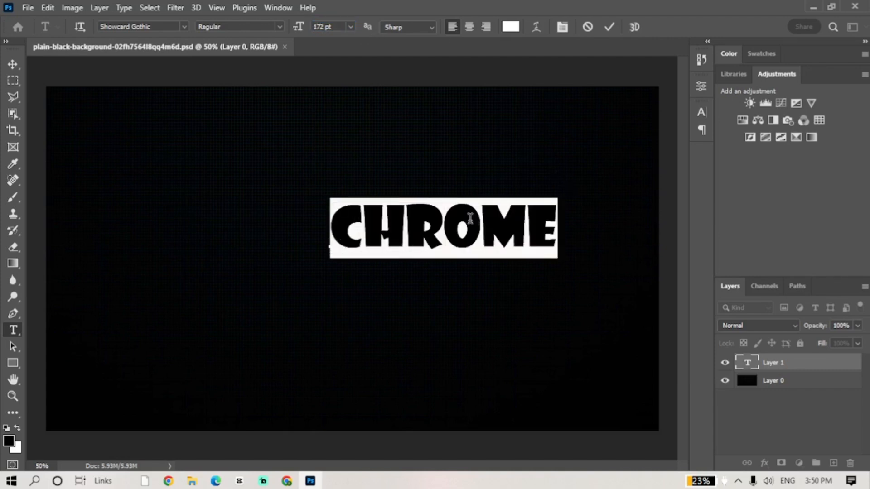
Step: Select the entire CHROME text and reposition it at the centre of the canvas
{"action": "left_click", "coordinate": [437, 218]}
{"action": "left_click", "coordinate": [480, 222]}
{"action": "left_click", "coordinate": [369, 224]}
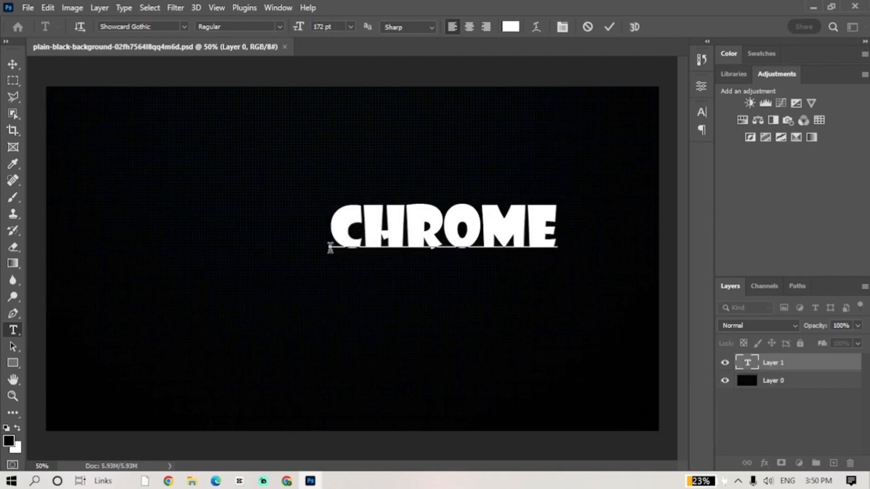
{"action": "left_click", "coordinate": [403, 227]}
{"action": "key", "text": "ctrl+a"}
{"action": "left_click_drag", "start_coordinate": [565, 205], "coordinate": [467, 230]}
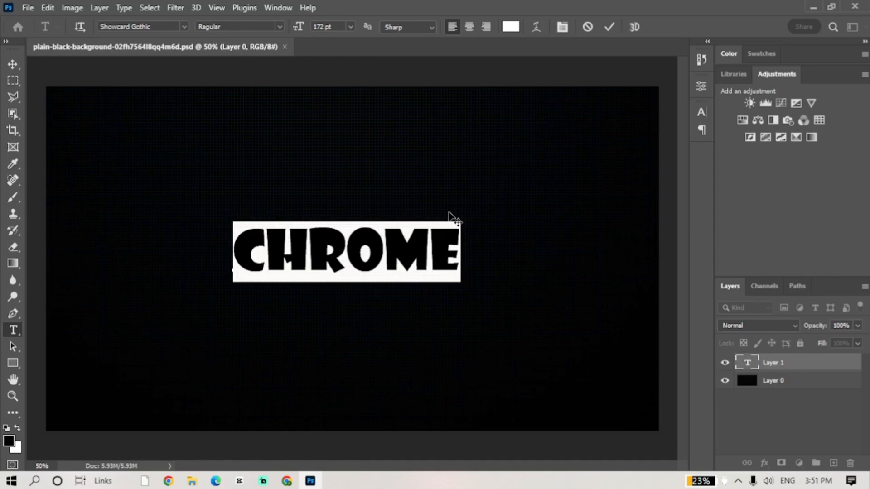
Step: Display the 3D object creation settings and dismiss the discontinued-features notice
{"action": "left_click", "coordinate": [280, 8]}
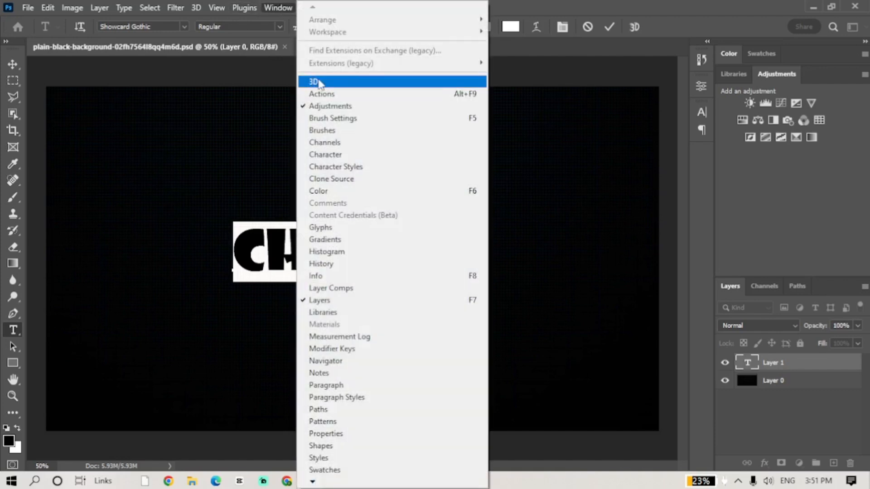
{"action": "left_click", "coordinate": [322, 81]}
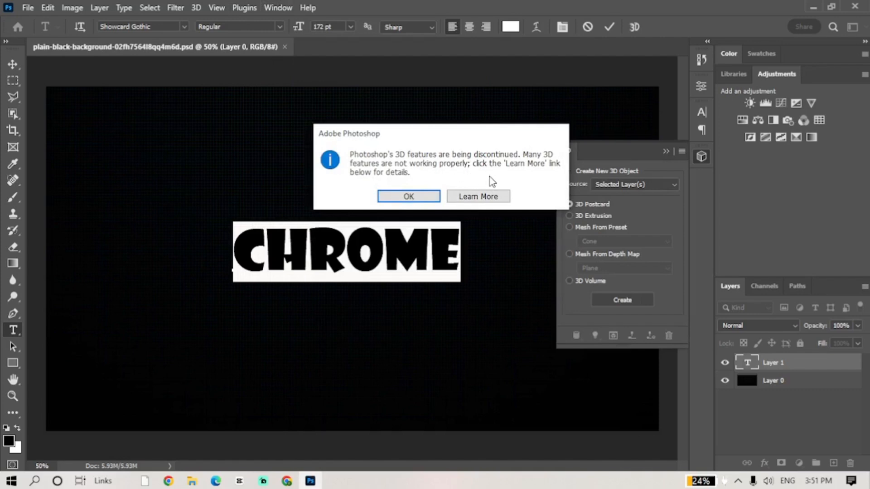
{"action": "left_click", "coordinate": [426, 198]}
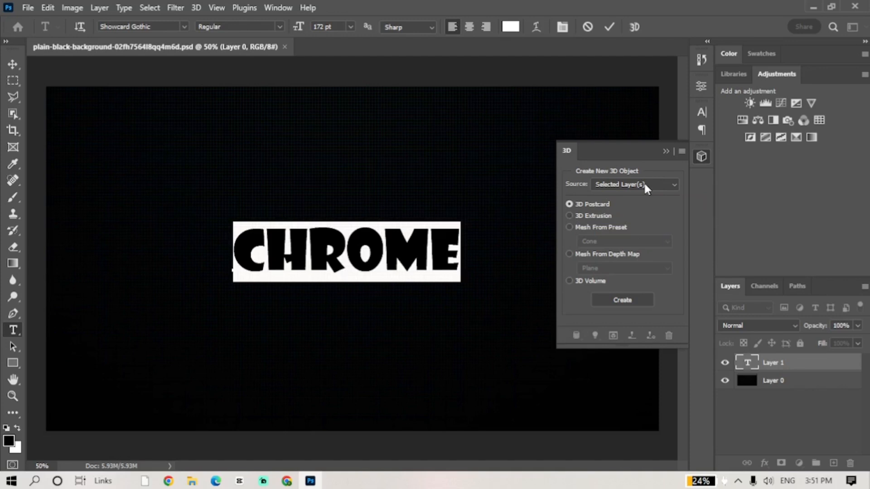
{"action": "left_click", "coordinate": [665, 153]}
{"action": "left_click", "coordinate": [701, 156]}
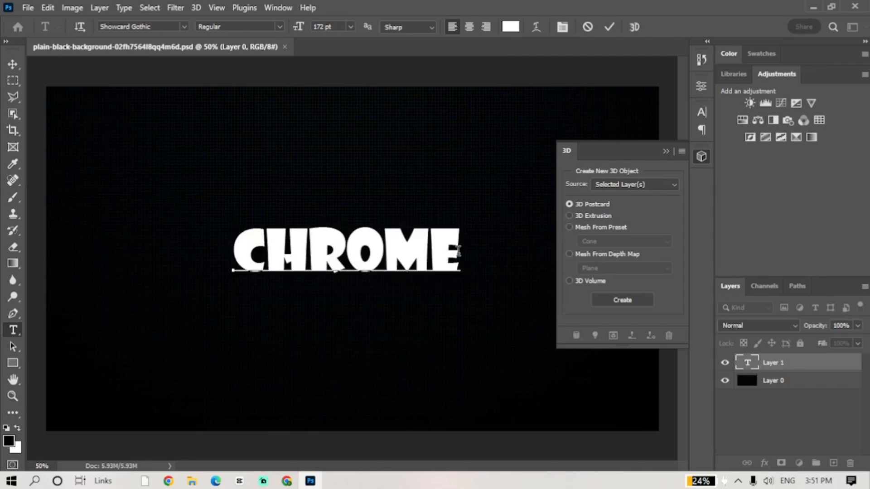
Step: Create a 3D Extrusion from the CHROME text layer and switch to the 3D workspace
{"action": "left_click", "coordinate": [763, 383]}
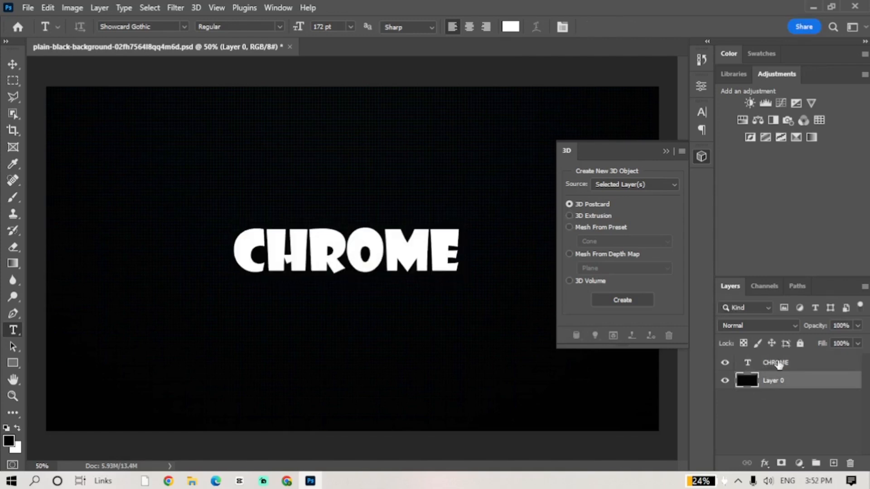
{"action": "left_click", "coordinate": [770, 365]}
{"action": "left_click", "coordinate": [570, 216]}
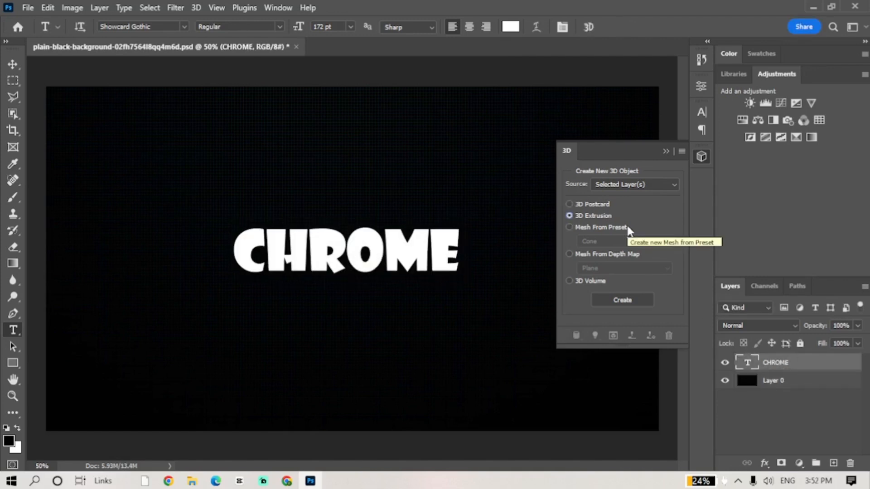
{"action": "left_click", "coordinate": [605, 299]}
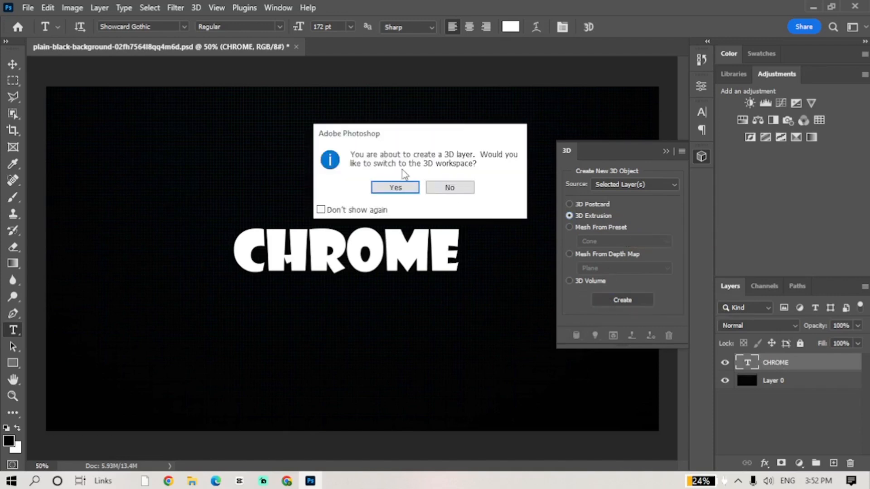
{"action": "left_click", "coordinate": [383, 185]}
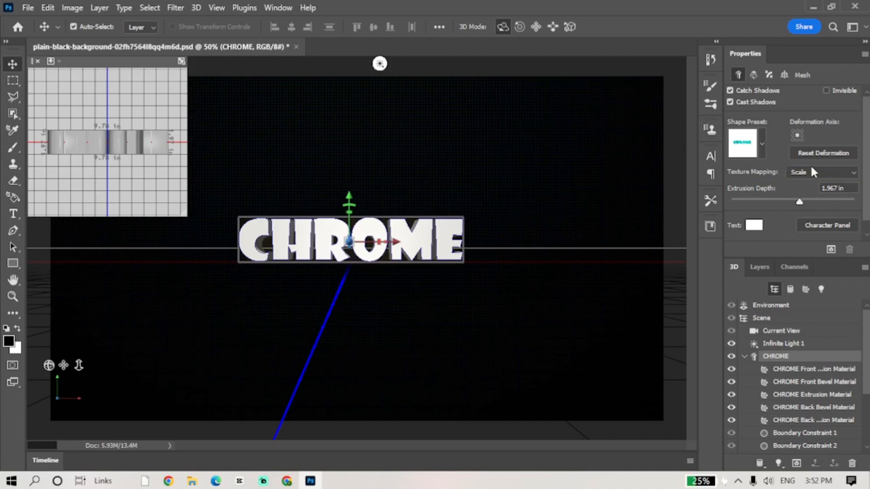
Step: Turn off Catch Shadows and Cast Shadows for the CHROME mesh and set its Extrusion Depth to 0 in
{"action": "left_click", "coordinate": [730, 100]}
{"action": "mouse_move", "coordinate": [799, 202]}
{"action": "left_mouse_down"}
{"action": "mouse_move", "coordinate": [782, 201]}
{"action": "mouse_move", "coordinate": [789, 201]}
{"action": "left_mouse_up"}
{"action": "type", "text": "0"}
{"action": "key", "text": "Return"}
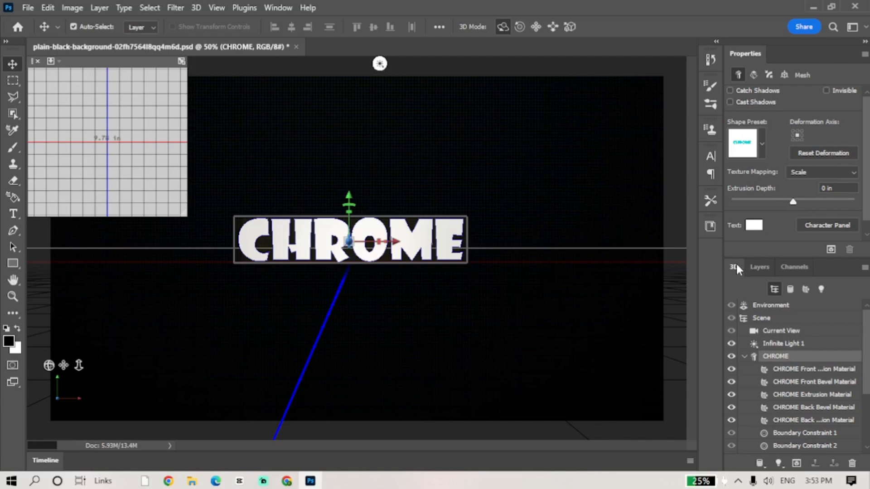
Step: Set the CHROME mesh's cap sides to Front and Back and apply the half-round bevel contour
{"action": "left_click", "coordinate": [769, 75]}
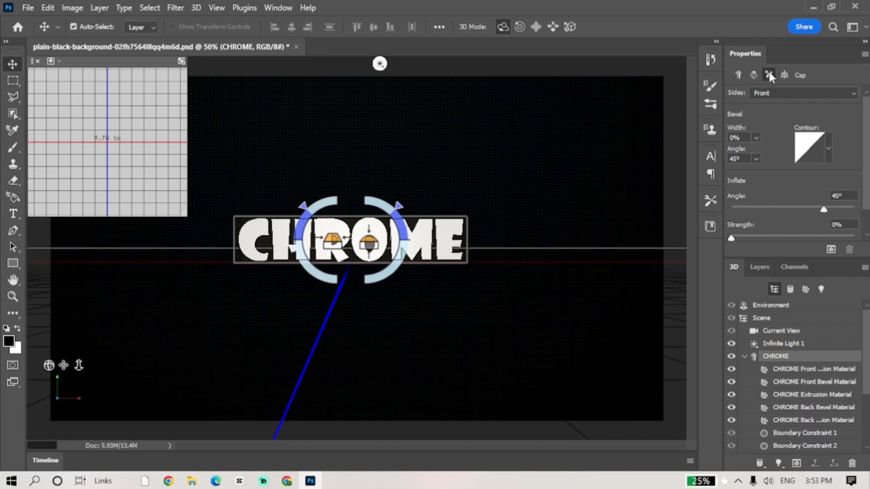
{"action": "left_click", "coordinate": [770, 96]}
{"action": "left_click", "coordinate": [765, 123]}
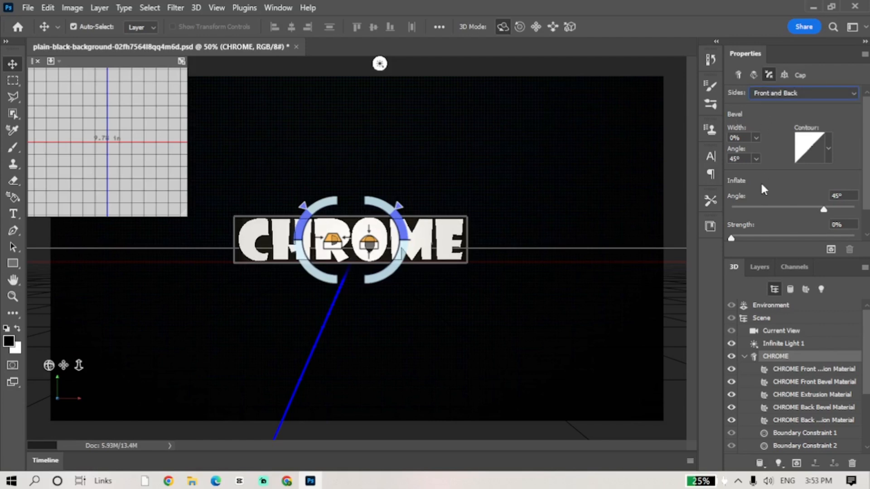
{"action": "left_click", "coordinate": [829, 150]}
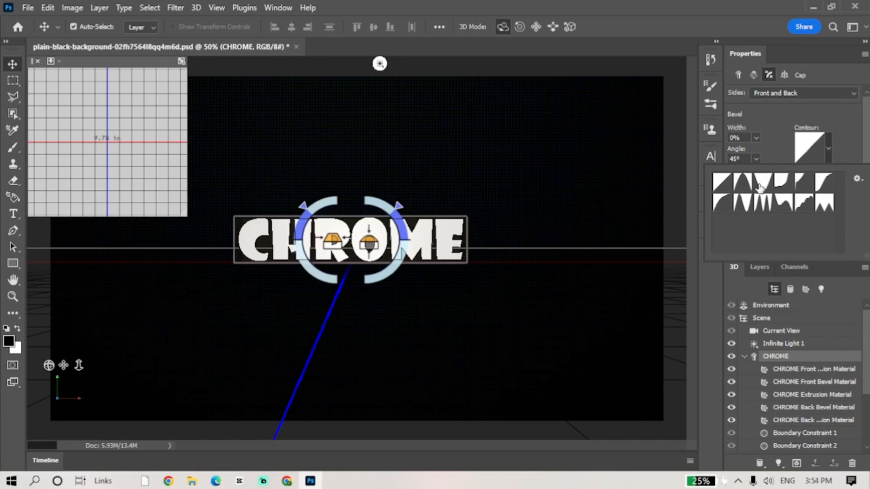
{"action": "left_click", "coordinate": [721, 204]}
Step: Set the bevel angle of the front and back caps to 85°
{"action": "left_click", "coordinate": [756, 158]}
{"action": "left_click_drag", "start_coordinate": [765, 174], "coordinate": [787, 174]}
{"action": "left_click", "coordinate": [740, 160]}
{"action": "key", "text": "BackSpace"}
{"action": "key", "text": "BackSpace"}
{"action": "key", "text": "BackSpace"}
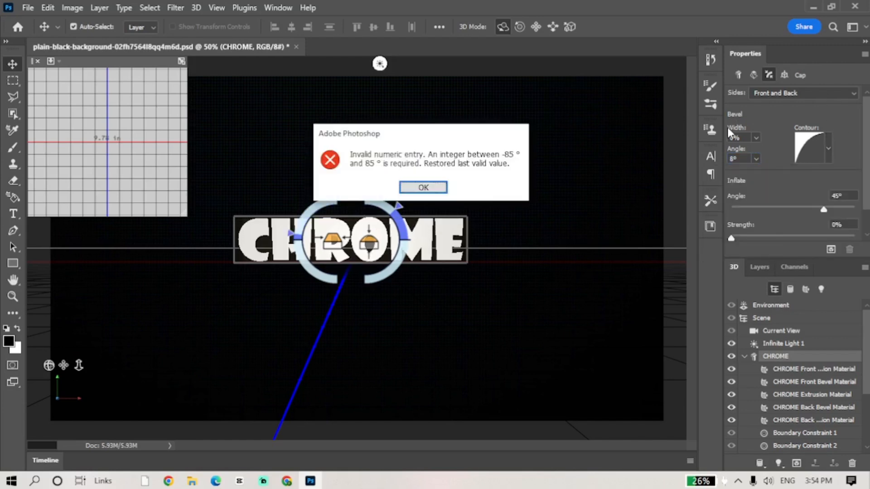
{"action": "key", "text": "Return"}
{"action": "key", "text": "BackSpace"}
{"action": "key", "text": "Return"}
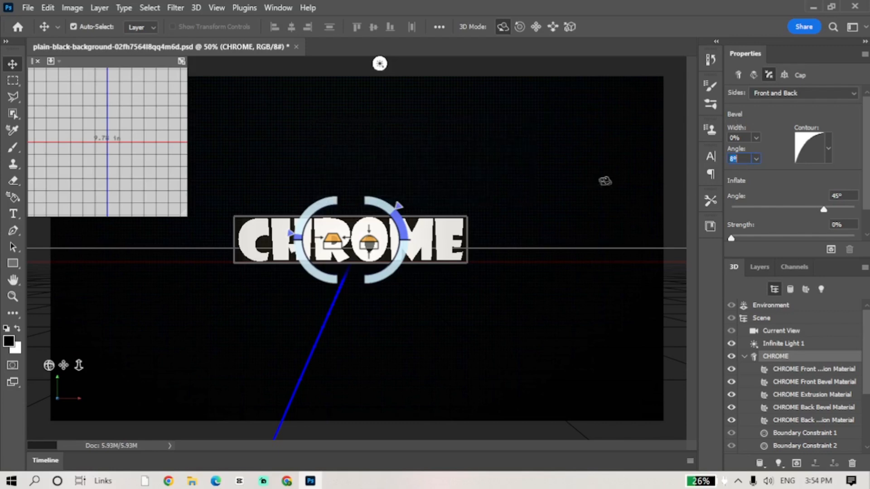
{"action": "left_click", "coordinate": [739, 159]}
{"action": "type", "text": "9"}
{"action": "left_click", "coordinate": [443, 189]}
{"action": "left_click", "coordinate": [739, 160]}
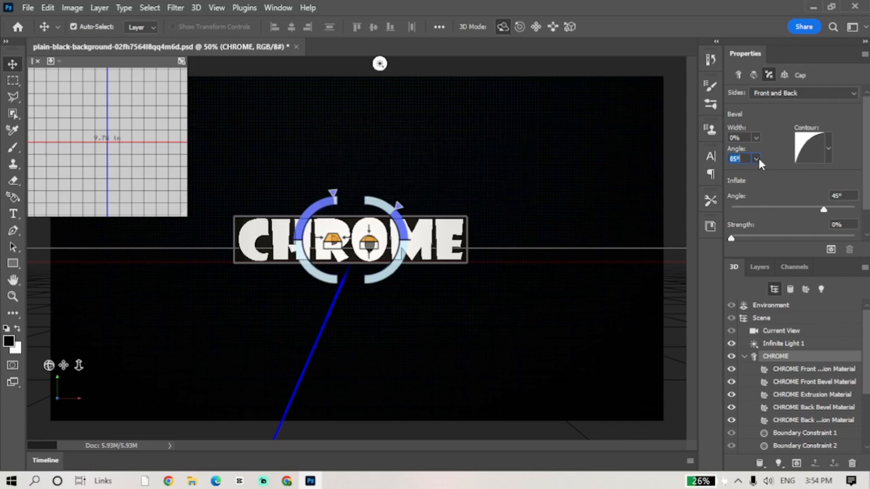
Step: Set the inflate angle of the CHROME mesh's front and back caps to 90°
{"action": "left_click", "coordinate": [839, 196]}
{"action": "key", "text": "BackSpace"}
{"action": "key", "text": "BackSpace"}
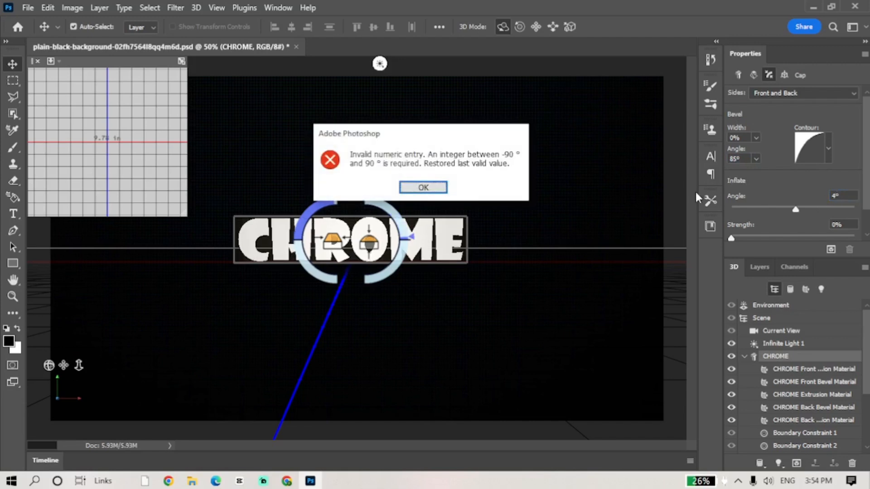
{"action": "left_click", "coordinate": [442, 186]}
{"action": "type", "text": "90"}
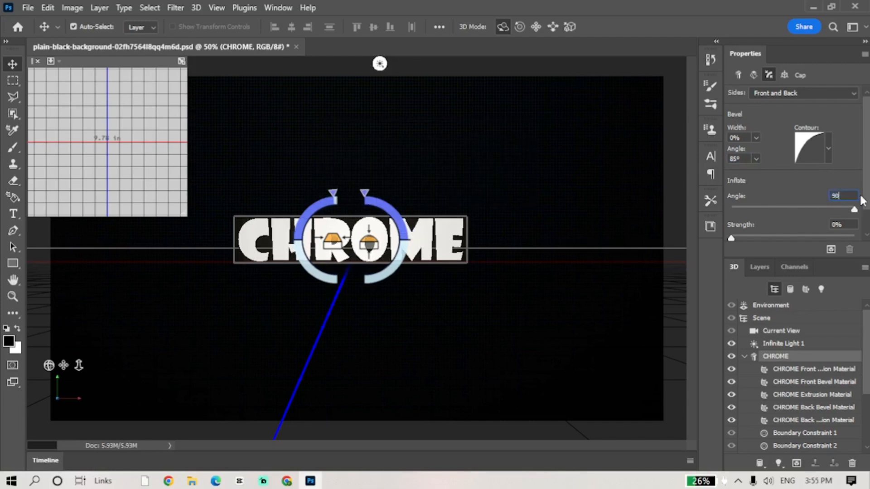
Step: Set the inflate strength of the front and back caps to 40%
{"action": "left_click", "coordinate": [836, 224]}
{"action": "key", "text": "BackSpace"}
{"action": "left_click", "coordinate": [420, 189]}
{"action": "left_click", "coordinate": [846, 225]}
{"action": "type", "text": "40"}
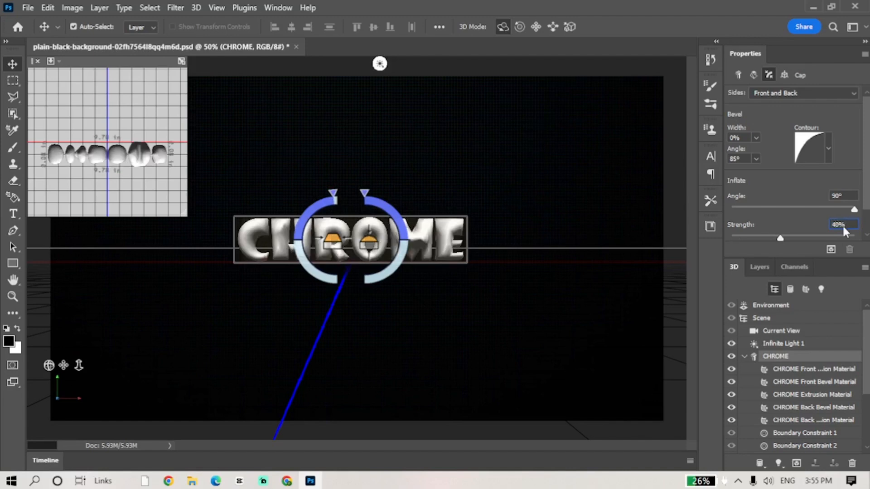
Step: Apply the black-and-white checkered material preset to the CHROME mesh's front inflation material
{"action": "scroll", "coordinate": [790, 348], "scroll_direction": "down", "scroll_amount": 3}
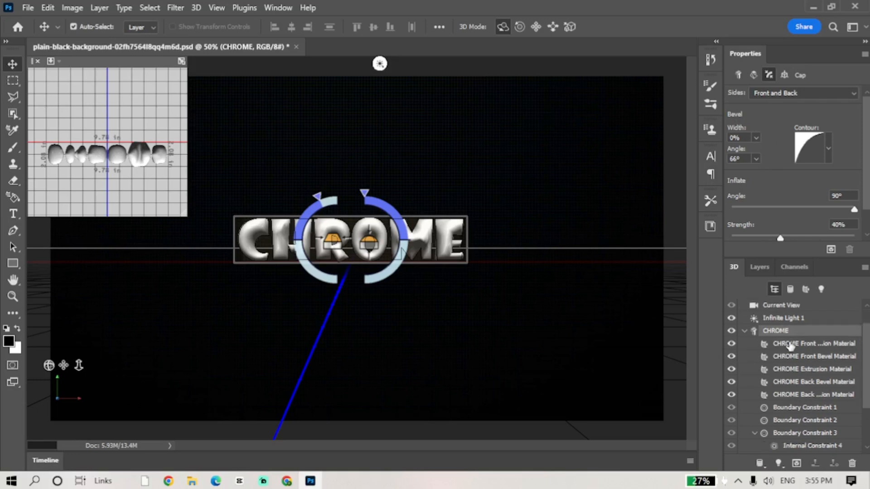
{"action": "scroll", "coordinate": [797, 365], "scroll_direction": "up", "scroll_amount": 3}
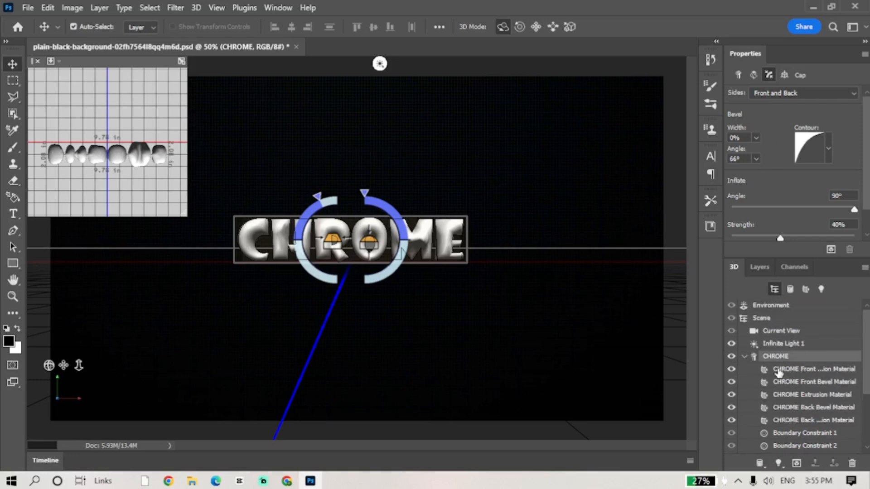
{"action": "left_click", "coordinate": [785, 372]}
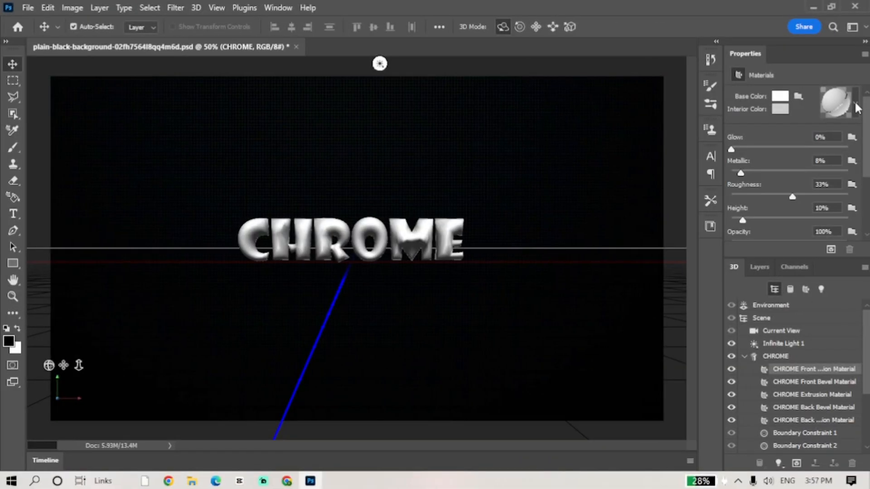
{"action": "left_click", "coordinate": [856, 107]}
{"action": "scroll", "coordinate": [815, 181], "scroll_direction": "down", "scroll_amount": 4}
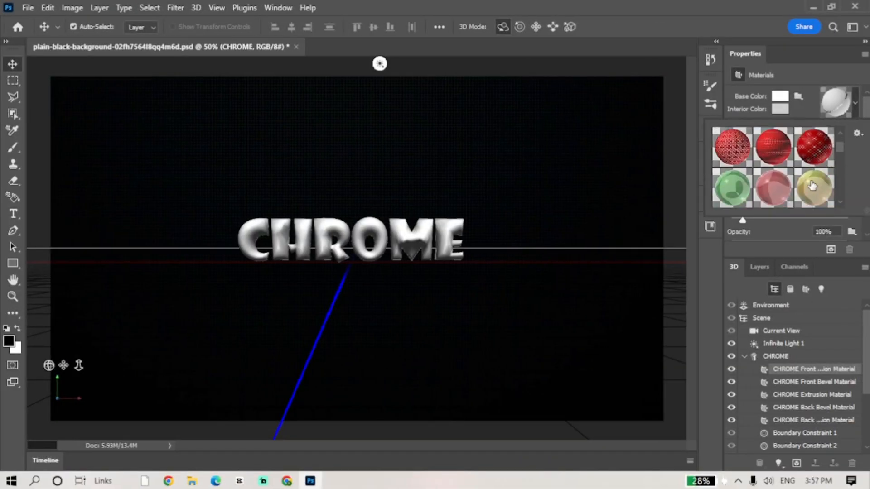
{"action": "scroll", "coordinate": [813, 185], "scroll_direction": "down", "scroll_amount": 1}
{"action": "left_click", "coordinate": [819, 173]}
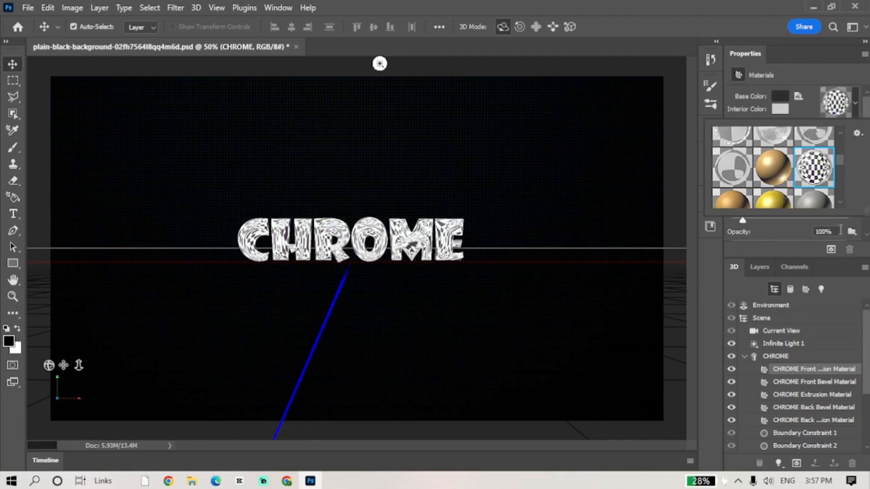
{"action": "left_click", "coordinate": [838, 73]}
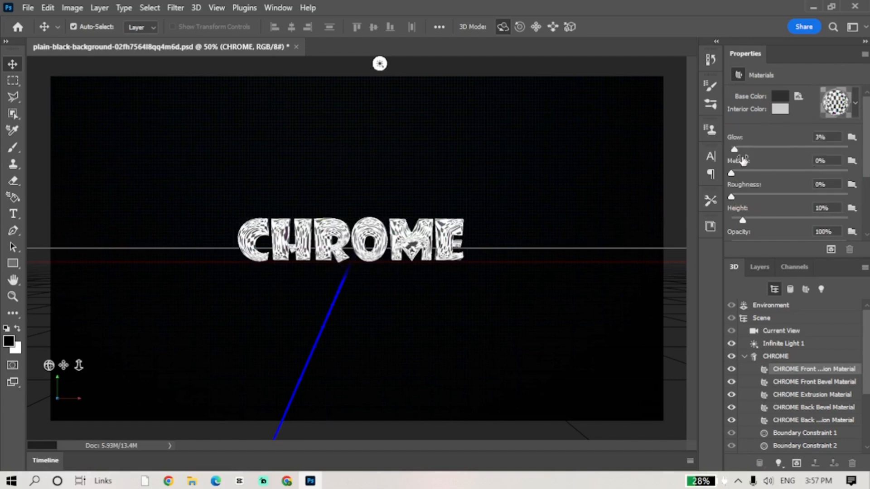
Step: Set the front inflation material's Metallic value to 100%
{"action": "left_click", "coordinate": [830, 160]}
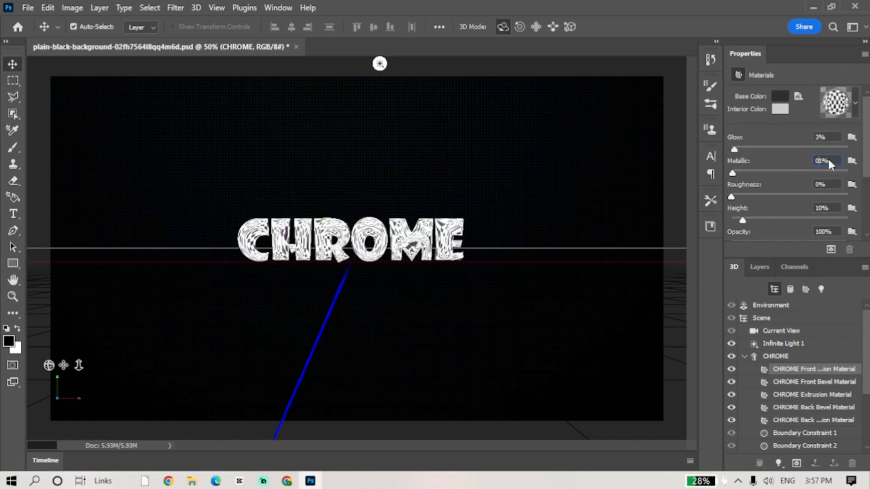
{"action": "type", "text": "100"}
{"action": "key", "text": "Return"}
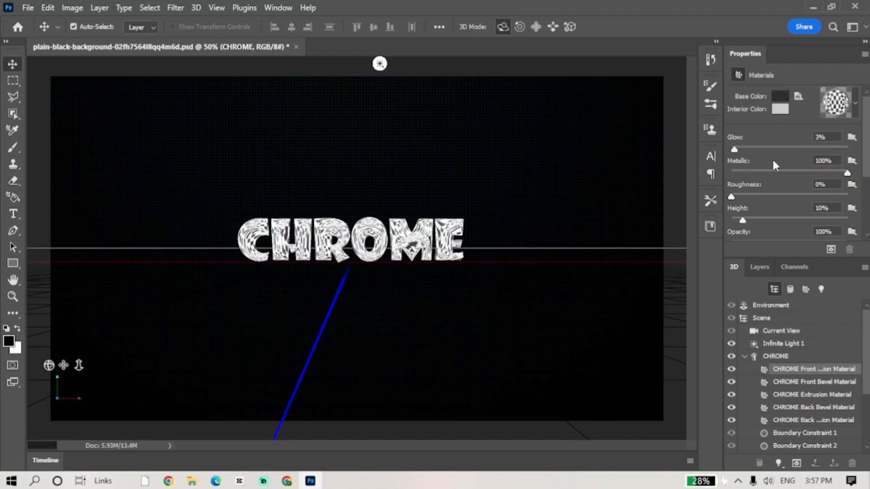
Step: Open the environment texture of the front inflation material for editing
{"action": "scroll", "coordinate": [801, 192], "scroll_direction": "down", "scroll_amount": 5}
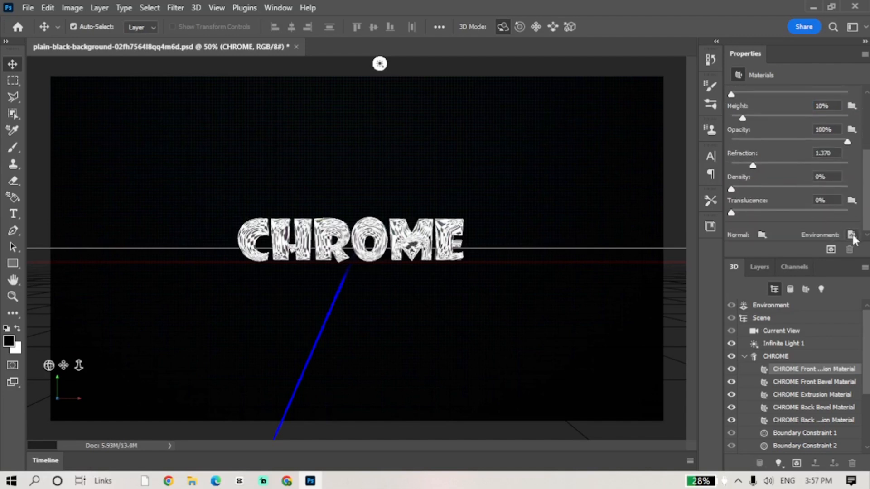
{"action": "left_click", "coordinate": [852, 235]}
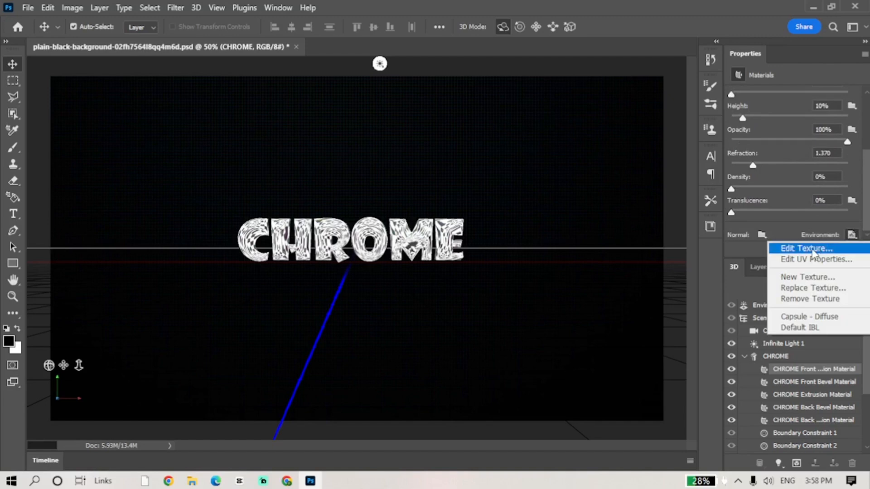
{"action": "left_click", "coordinate": [812, 248]}
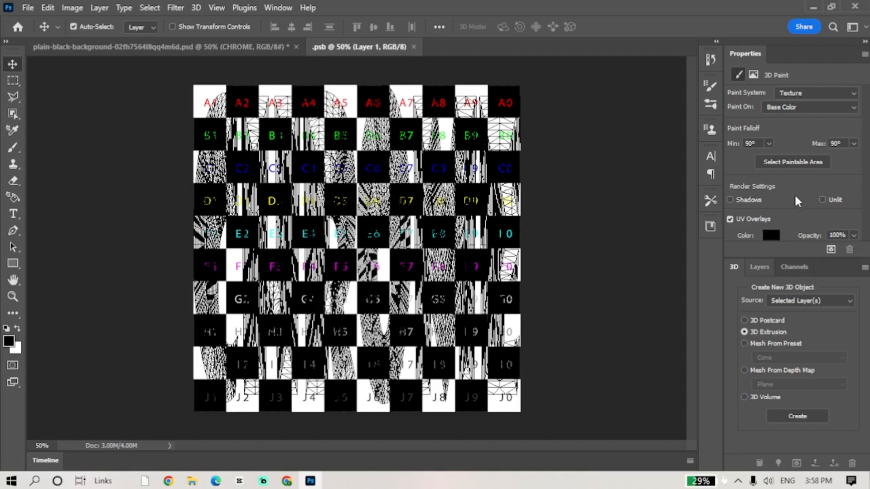
{"action": "left_click", "coordinate": [740, 71]}
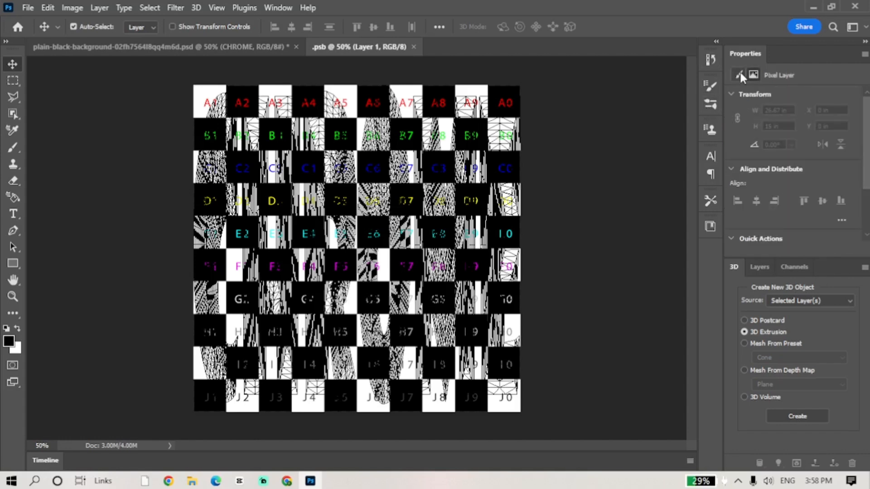
{"action": "left_click", "coordinate": [741, 73]}
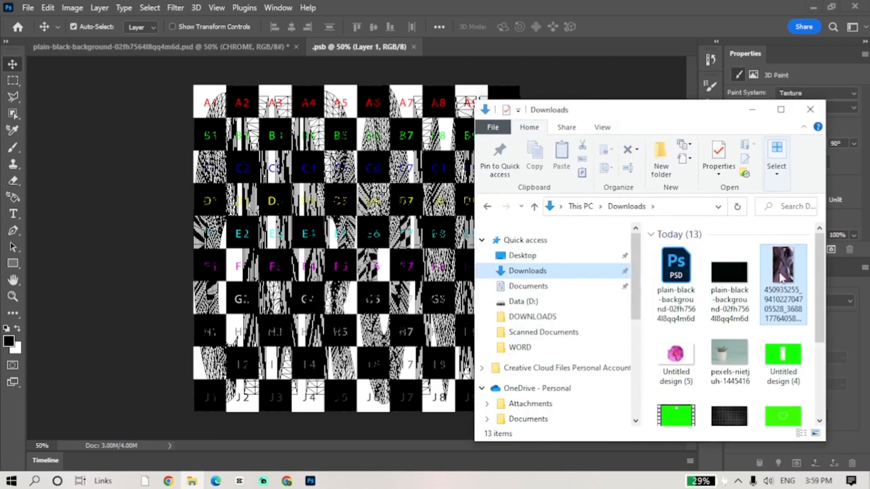
Step: Place the purple liquid-metal image from Downloads into the texture, scale it to about 139% to cover the canvas, and return to the CHROME document
{"action": "left_click", "coordinate": [781, 270]}
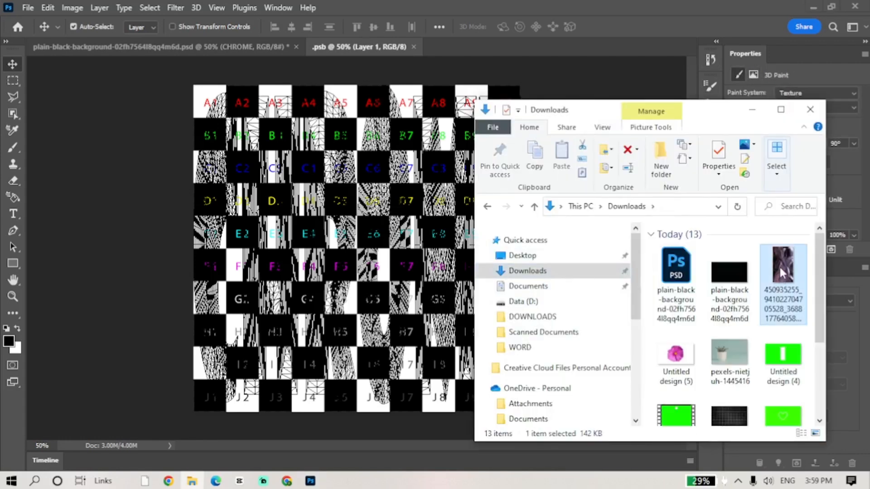
{"action": "left_click_drag", "start_coordinate": [781, 271], "coordinate": [408, 275]}
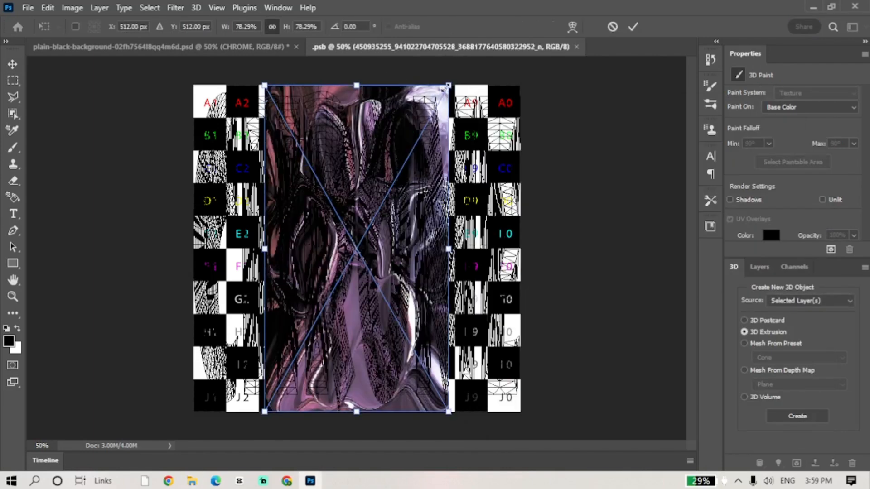
{"action": "left_click_drag", "start_coordinate": [447, 86], "coordinate": [498, 163]}
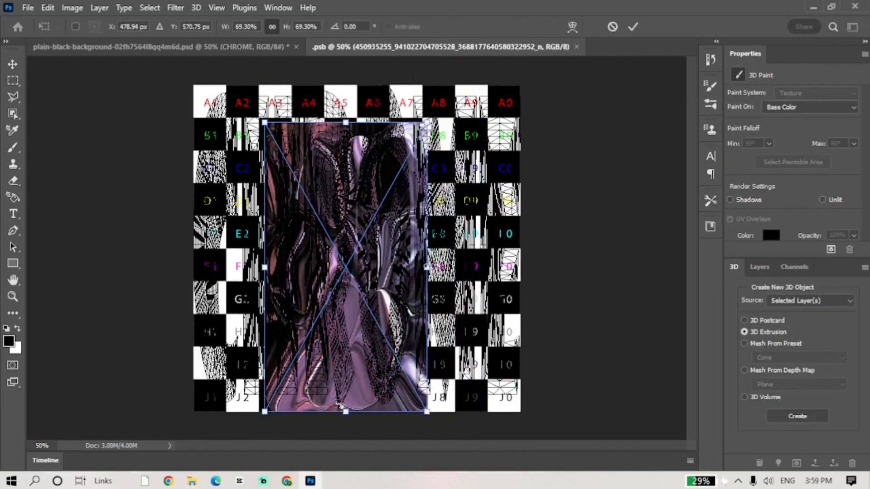
{"action": "left_click_drag", "start_coordinate": [427, 267], "coordinate": [520, 267]}
{"action": "left_click_drag", "start_coordinate": [264, 267], "coordinate": [195, 268]}
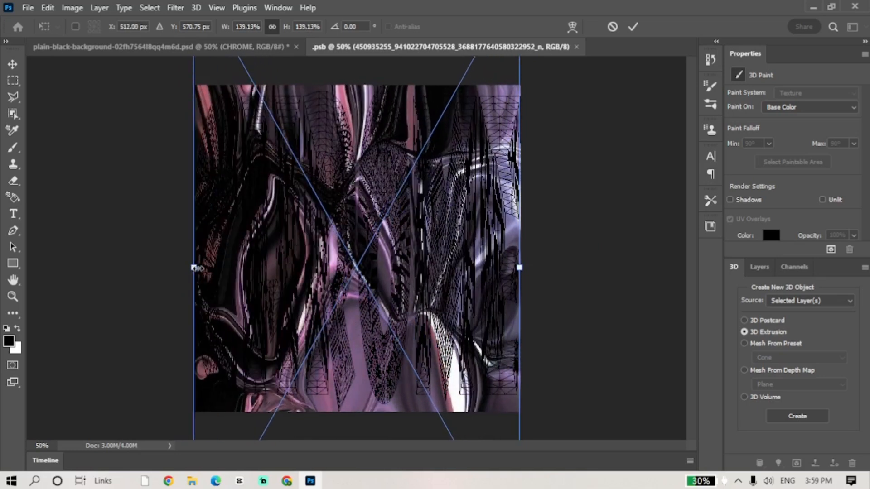
{"action": "key", "text": "Return"}
{"action": "left_click", "coordinate": [218, 47]}
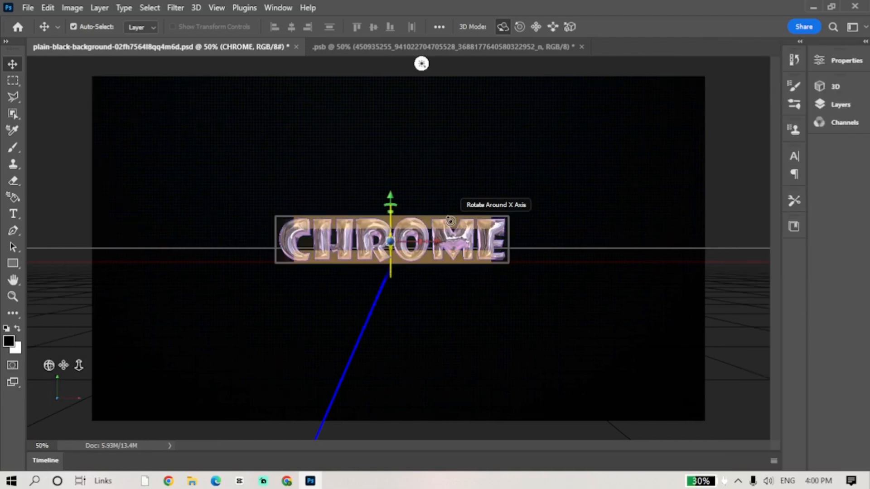
Step: Duplicate the CHROME 3D layer
{"action": "left_click", "coordinate": [841, 105]}
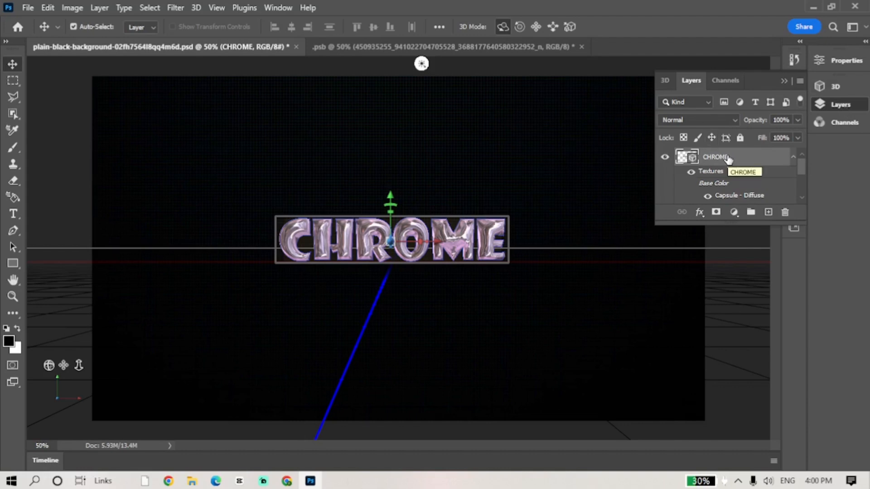
{"action": "key", "text": "ctrl+j"}
Step: Examine the layer stack with the CHROME copy, the original CHROME layer and their textures
{"action": "scroll", "coordinate": [733, 186], "scroll_direction": "down", "scroll_amount": 5}
{"action": "scroll", "coordinate": [740, 181], "scroll_direction": "up", "scroll_amount": 5}
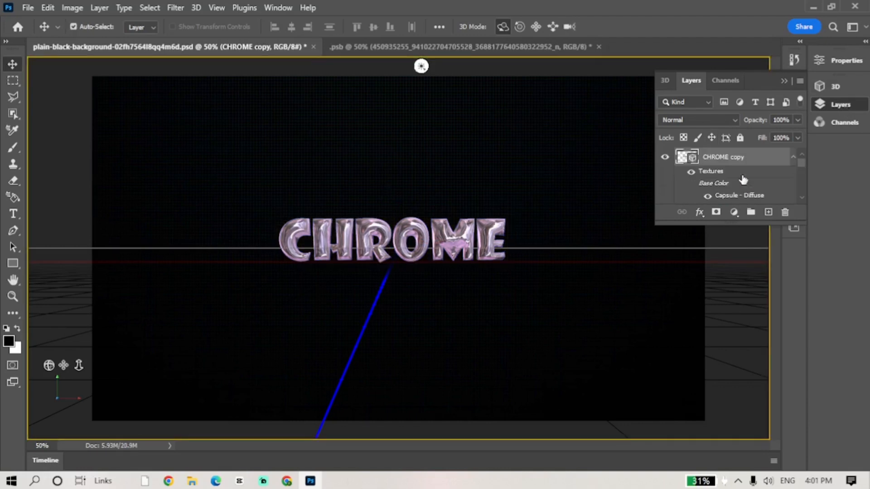
{"action": "scroll", "coordinate": [741, 178], "scroll_direction": "down", "scroll_amount": 3}
{"action": "scroll", "coordinate": [802, 181], "scroll_direction": "down", "scroll_amount": 3}
{"action": "scroll", "coordinate": [802, 165], "scroll_direction": "up", "scroll_amount": 4}
{"action": "scroll", "coordinate": [799, 175], "scroll_direction": "down", "scroll_amount": 3}
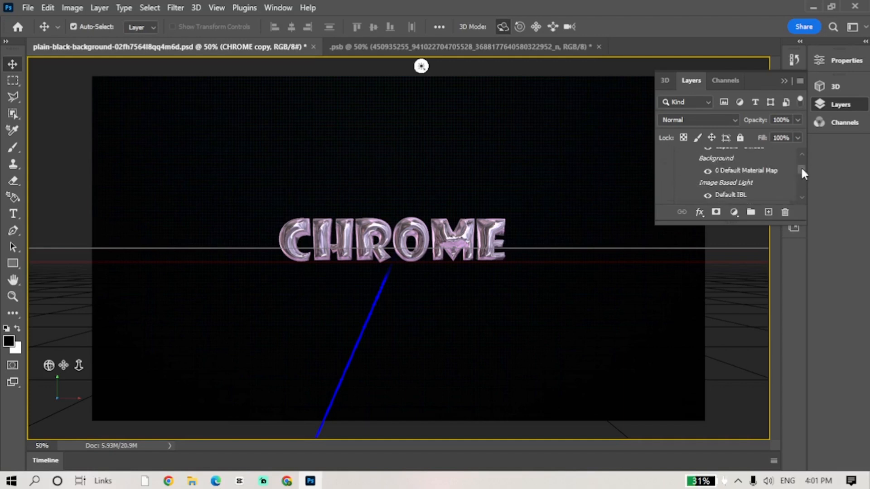
{"action": "scroll", "coordinate": [801, 166], "scroll_direction": "up", "scroll_amount": 4}
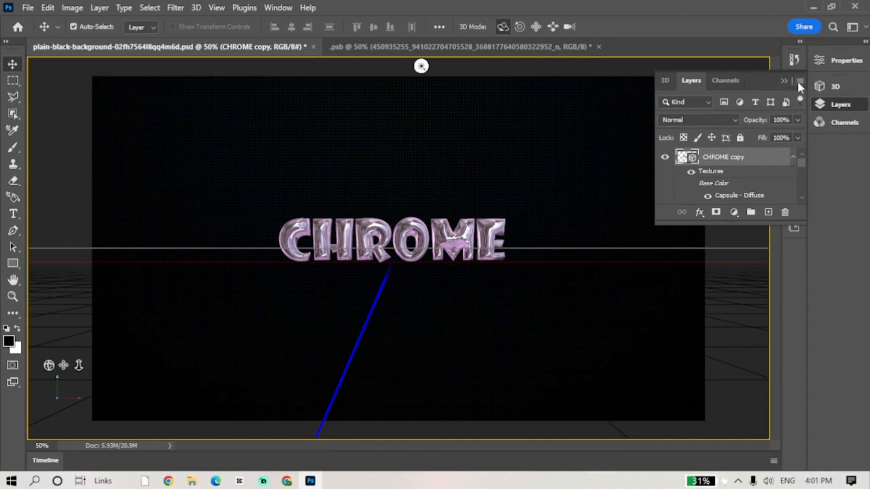
{"action": "scroll", "coordinate": [738, 171], "scroll_direction": "down", "scroll_amount": 4}
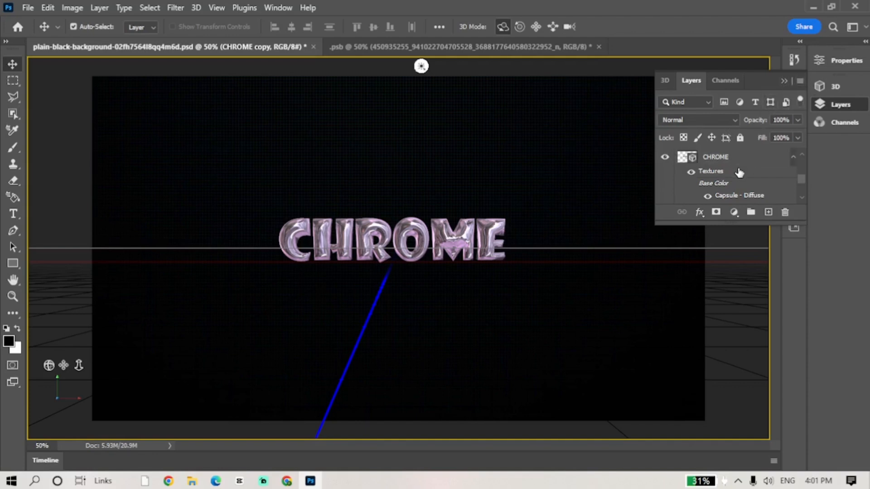
Step: Add an empty layer, merge the CHROME copy down into it to flatten the 3D text, and hide the original CHROME layer
{"action": "left_click", "coordinate": [768, 213]}
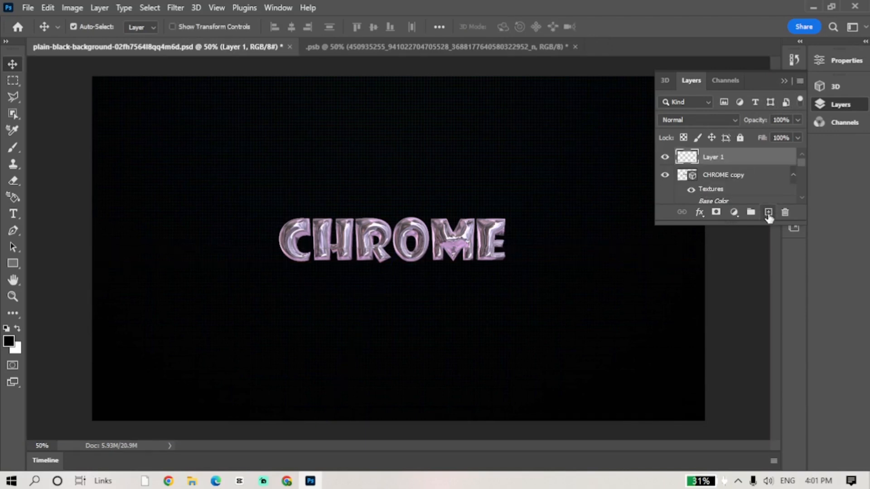
{"action": "left_click_drag", "start_coordinate": [735, 174], "coordinate": [734, 146]}
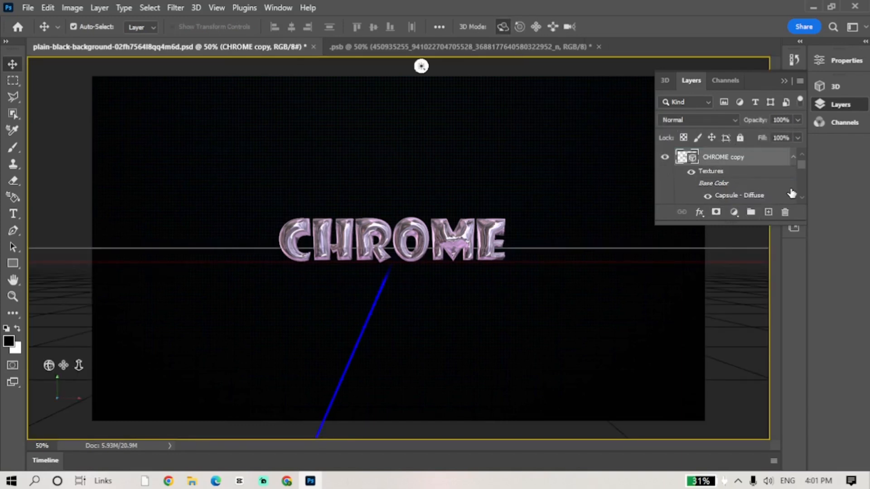
{"action": "key", "text": "ctrl+z"}
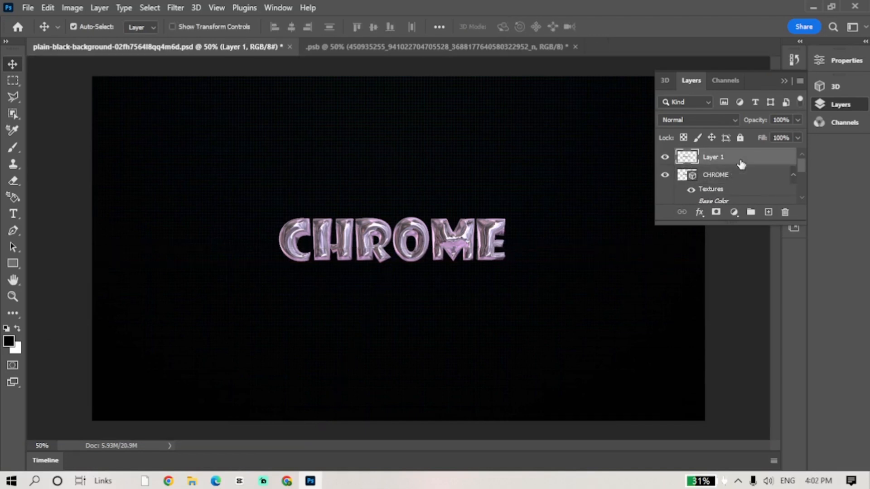
{"action": "left_click", "coordinate": [665, 177]}
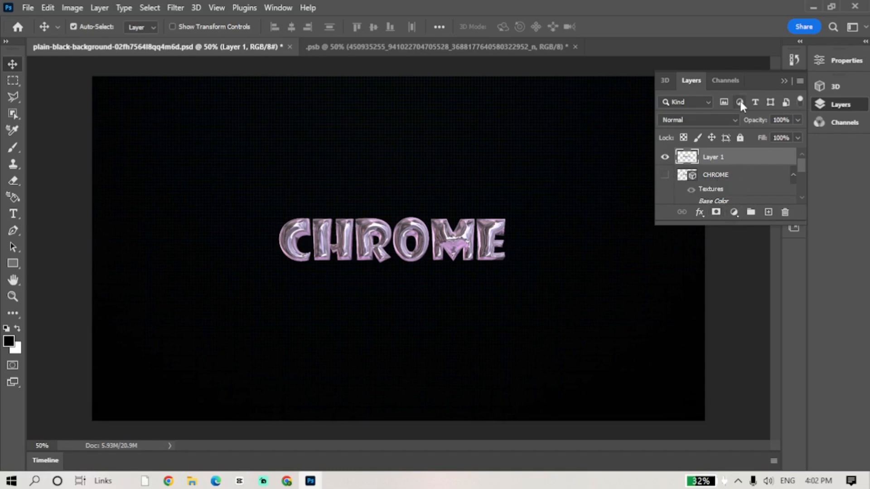
Step: Add a Brightness/Contrast adjustment layer above the flattened text with brightness -20 and contrast 10
{"action": "left_click", "coordinate": [735, 214]}
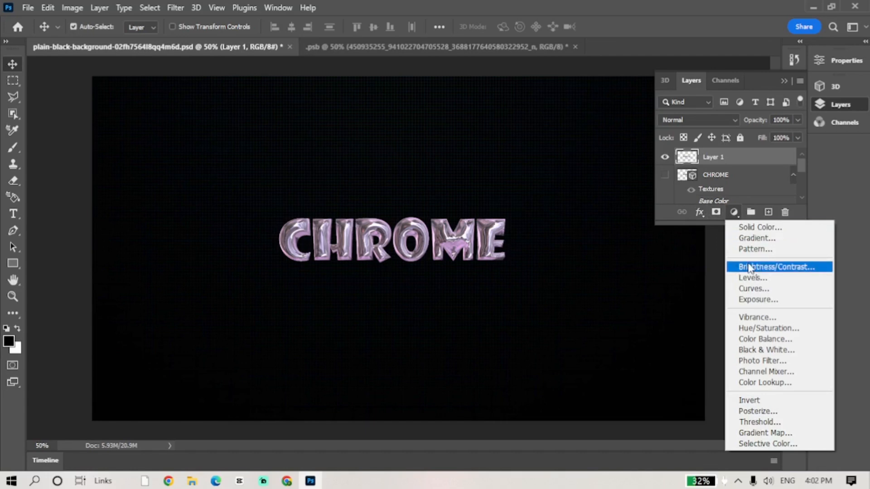
{"action": "left_click", "coordinate": [754, 268]}
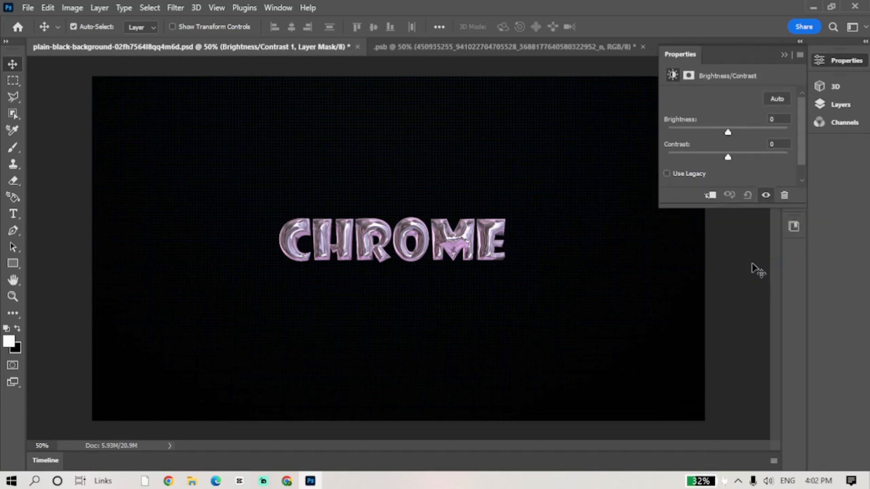
{"action": "left_click", "coordinate": [774, 118]}
{"action": "type", "text": "-20"}
{"action": "key", "text": "BackSpace"}
{"action": "key", "text": "BackSpace"}
{"action": "key", "text": "BackSpace"}
{"action": "key", "text": "BackSpace"}
{"action": "type", "text": "-20"}
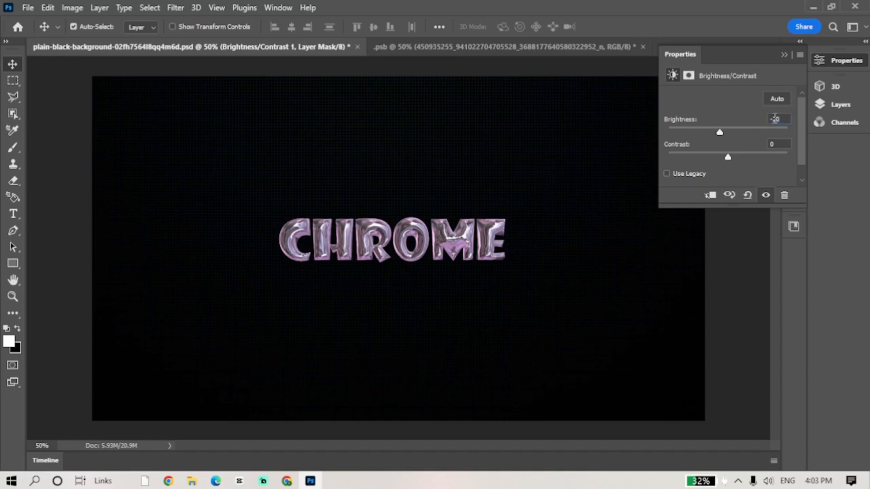
{"action": "left_click", "coordinate": [773, 144]}
{"action": "type", "text": "10"}
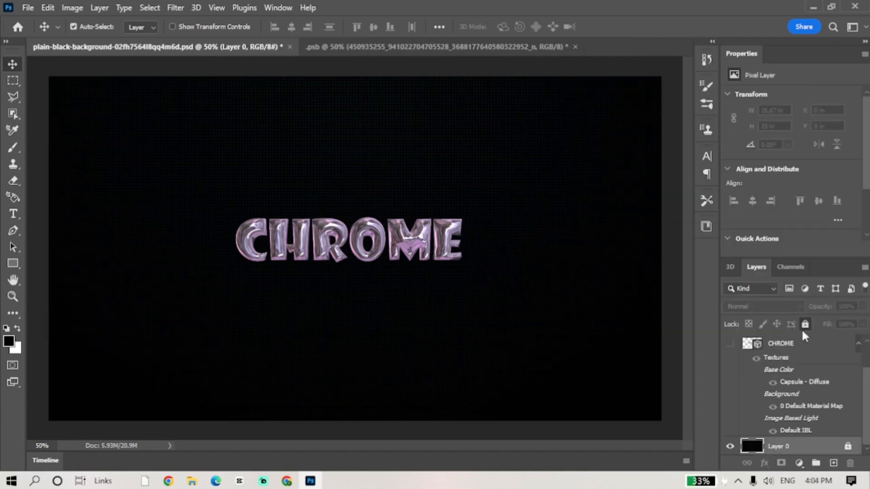
Step: Select the black background layer, Layer 0, and turn off its full lock
{"action": "left_click_drag", "start_coordinate": [606, 291], "coordinate": [623, 332]}
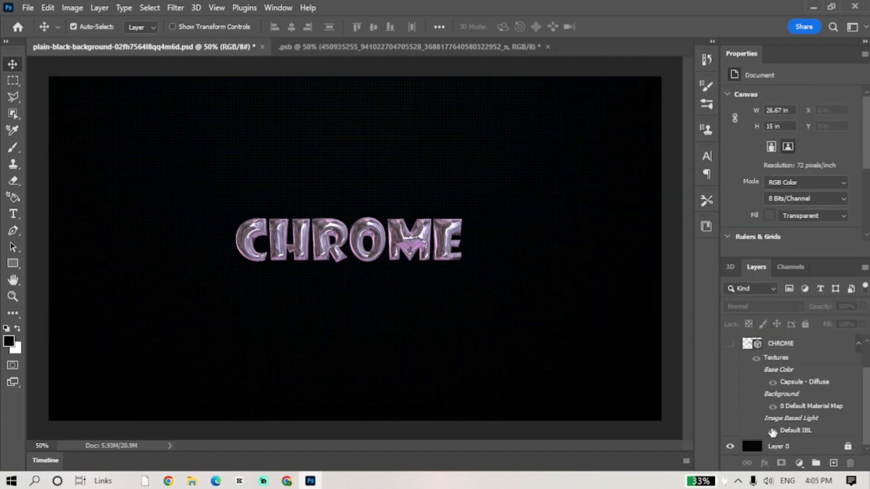
{"action": "left_click", "coordinate": [784, 447]}
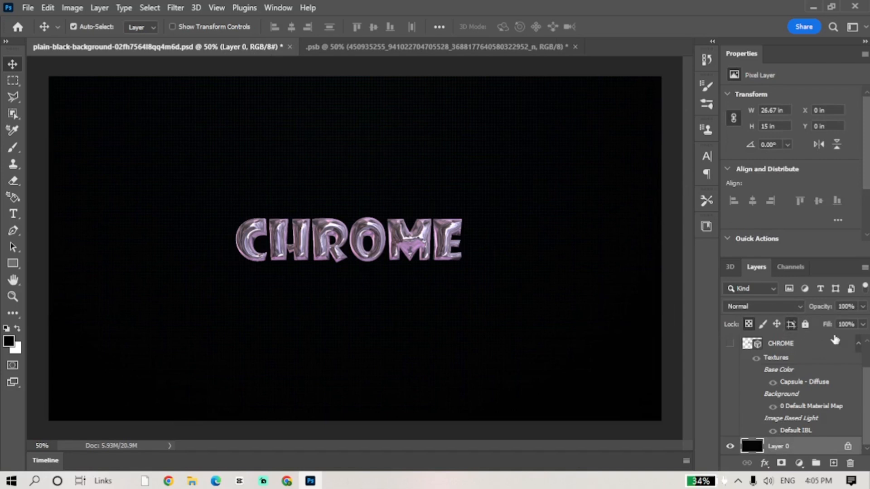